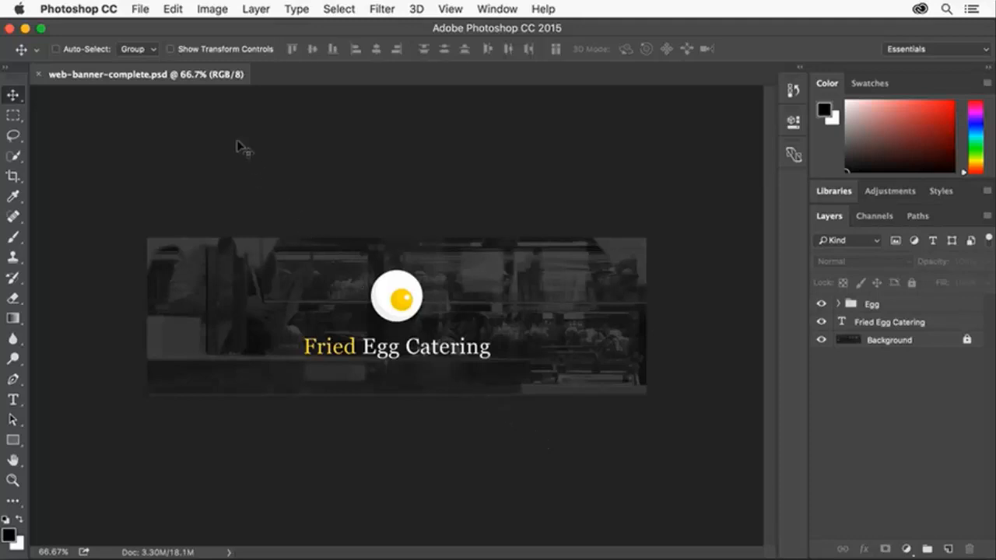
# Open web-banner-start.psd from the Desktop and decline creating a new library from its assets.
pyautogui.click(151, 11)
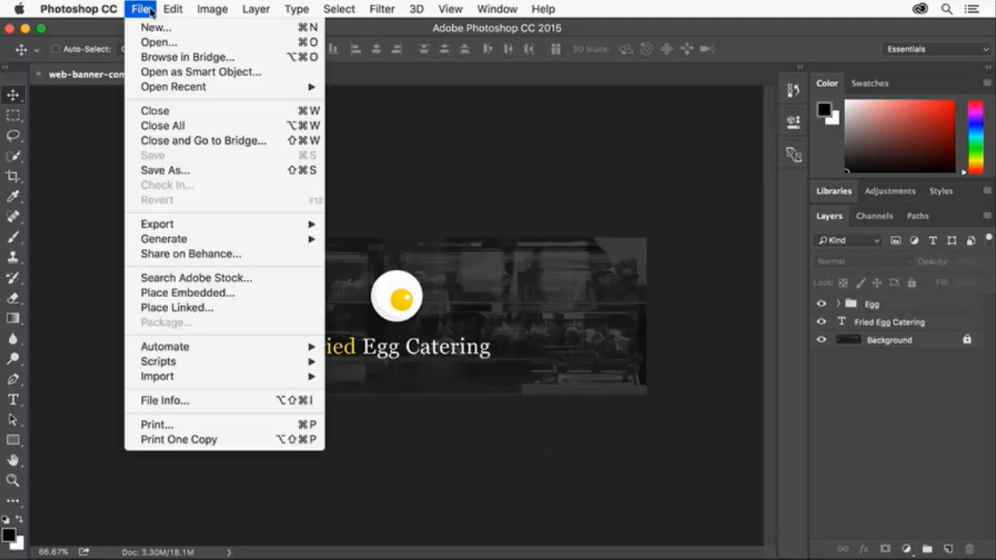
pyautogui.click(186, 41)
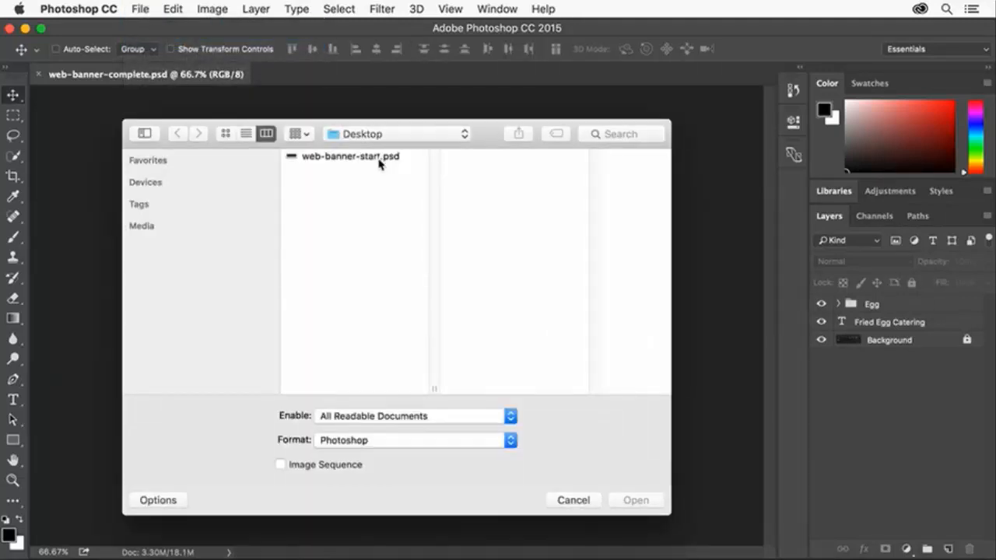
pyautogui.click(379, 160)
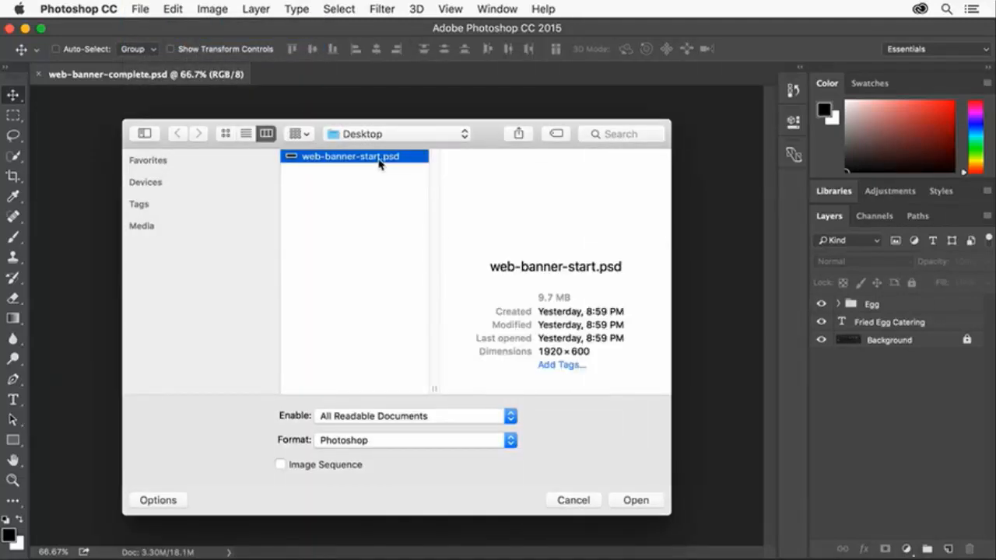
pyautogui.click(647, 498)
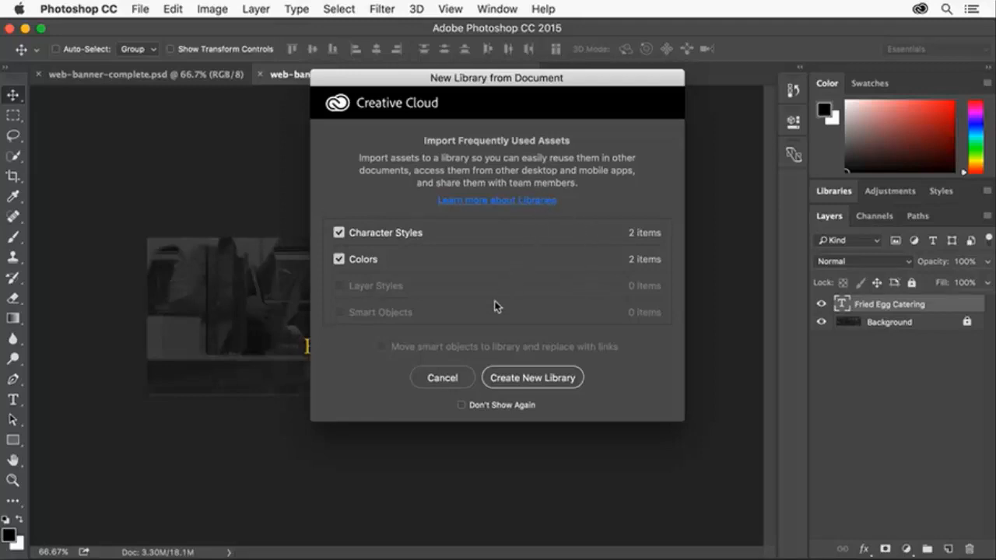
pyautogui.click(436, 379)
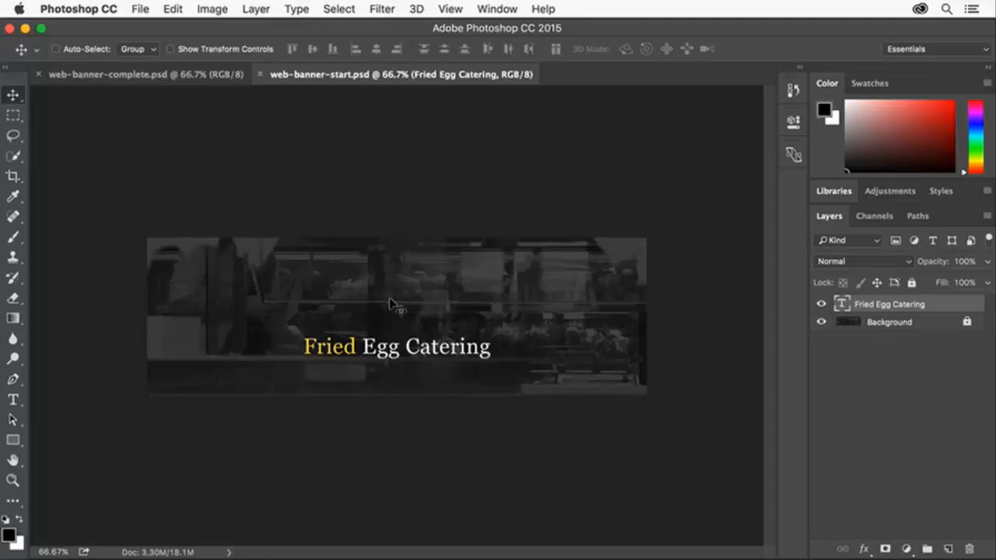
# Draw a circle about 245 px in diameter above the Fried Egg Catering text with the Ellipse tool.
pyautogui.click(13, 439)
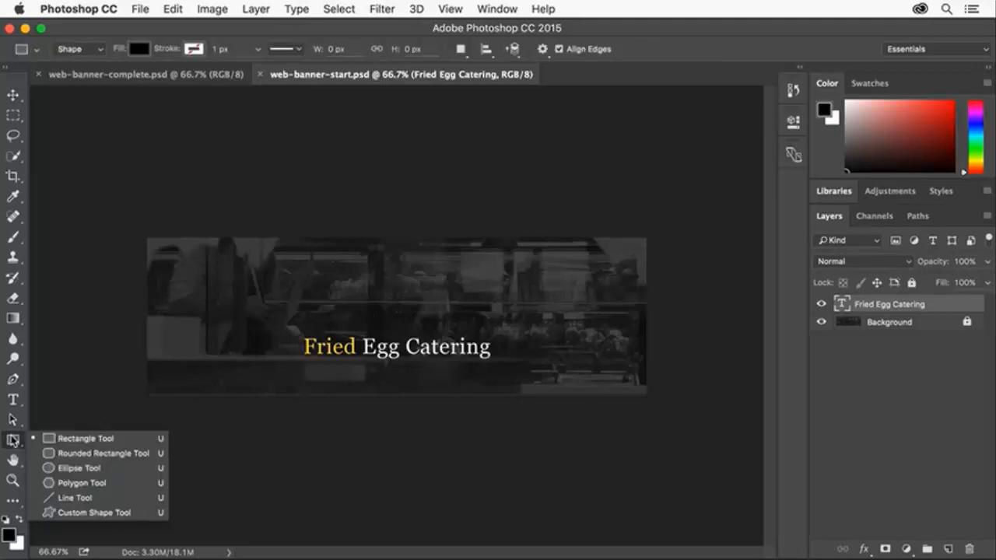
pyautogui.click(127, 468)
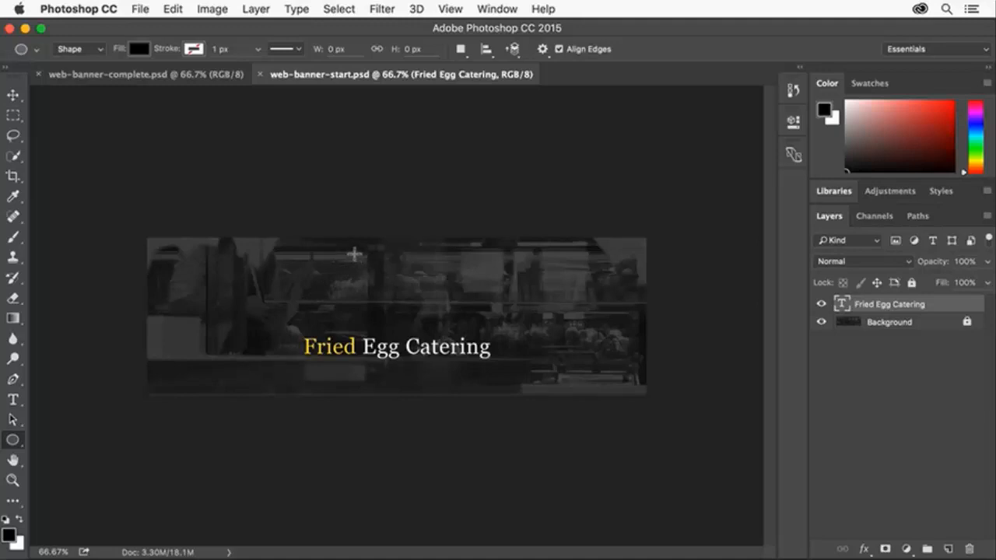
pyautogui.moveTo(355, 257); pyautogui.dragTo(418, 318)
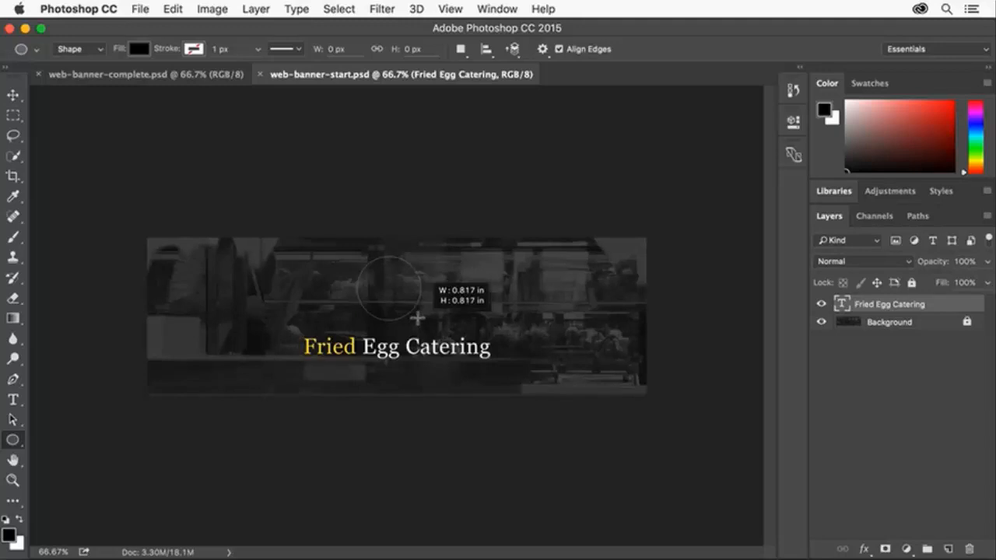
pyautogui.moveTo(418, 318); pyautogui.dragTo(417, 318)
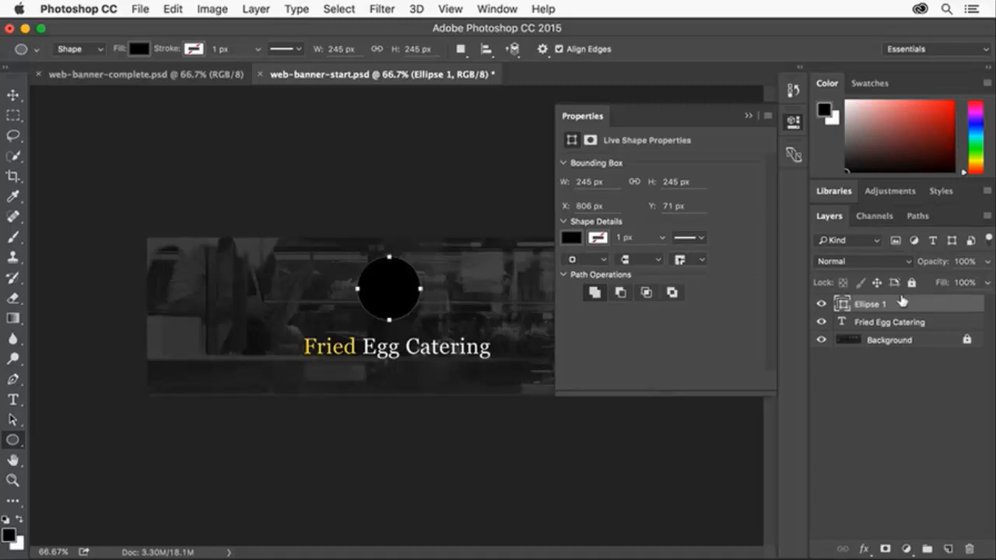
# Rename the new ellipse layer as Egg White.
pyautogui.doubleClick(871, 305)
pyautogui.write('Egg White')
pyautogui.press('Return')
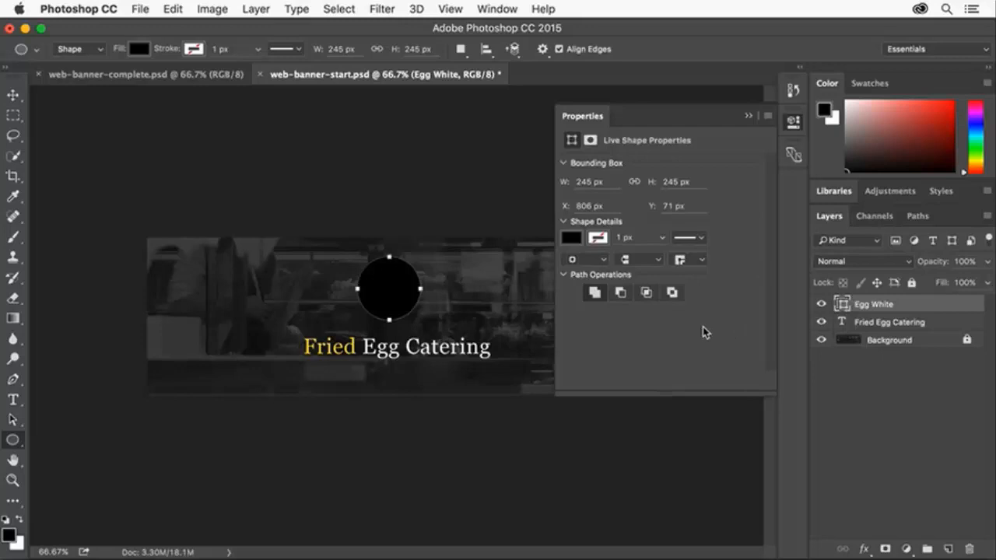
# Fill the Egg White circle with white and move it to the horizontal centre of the banner, just above the text.
pyautogui.click(572, 238)
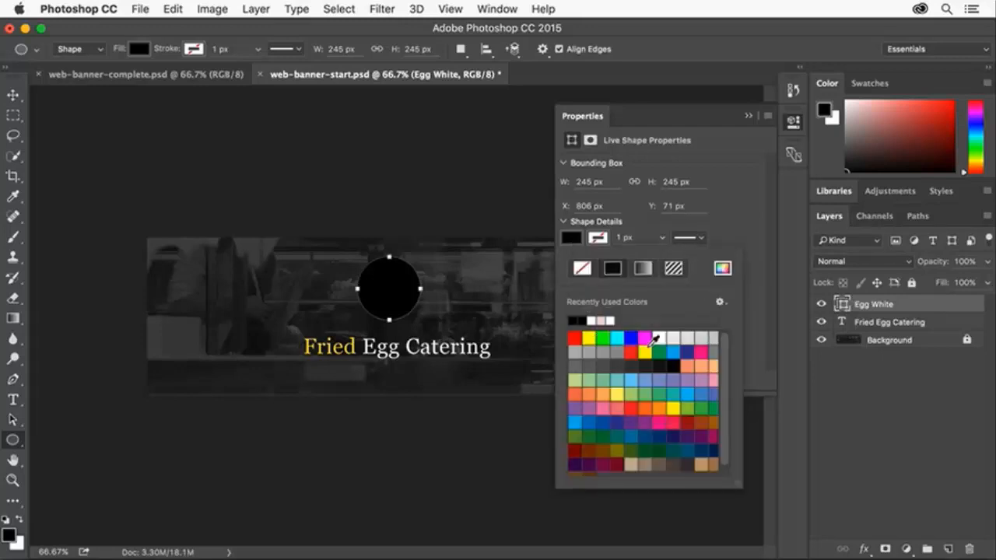
pyautogui.click(658, 338)
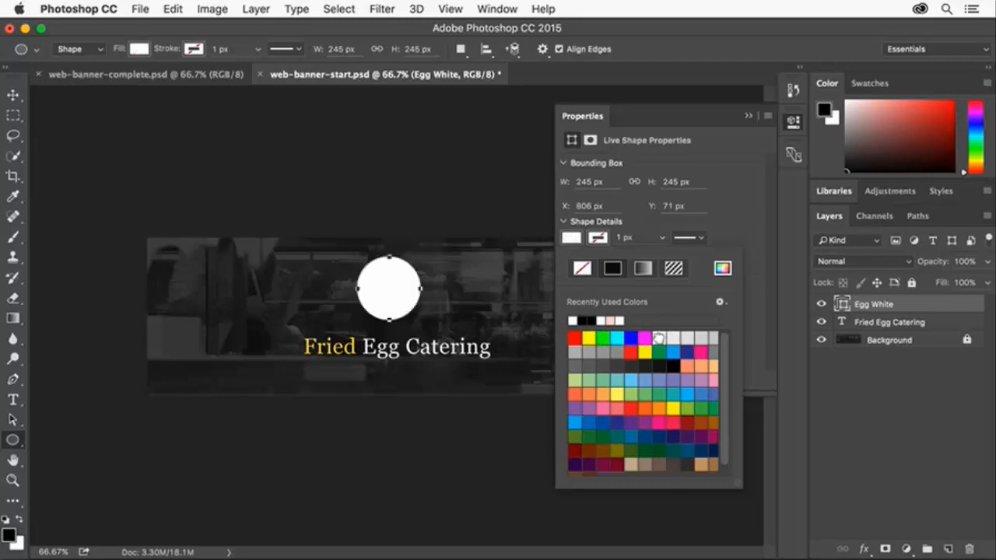
pyautogui.click(592, 117)
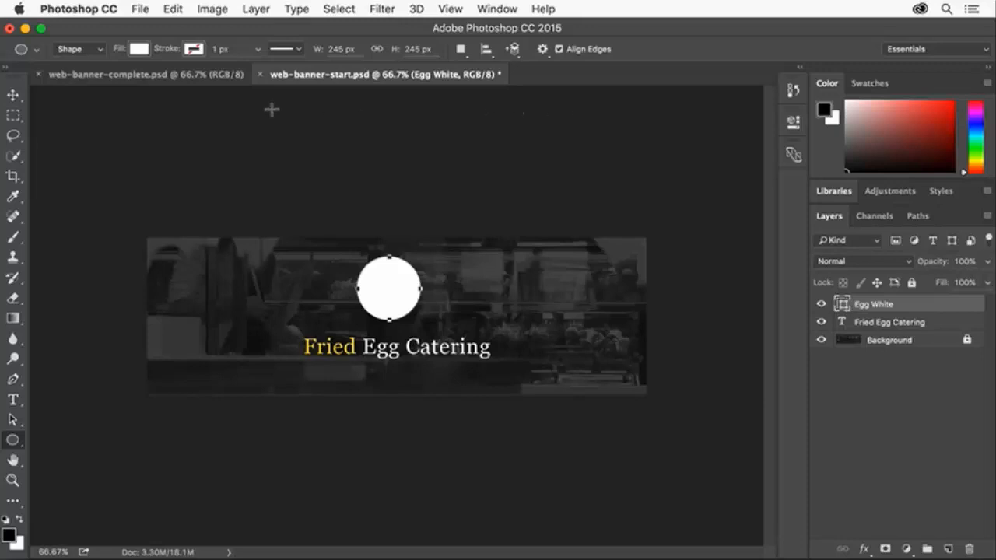
pyautogui.click(13, 95)
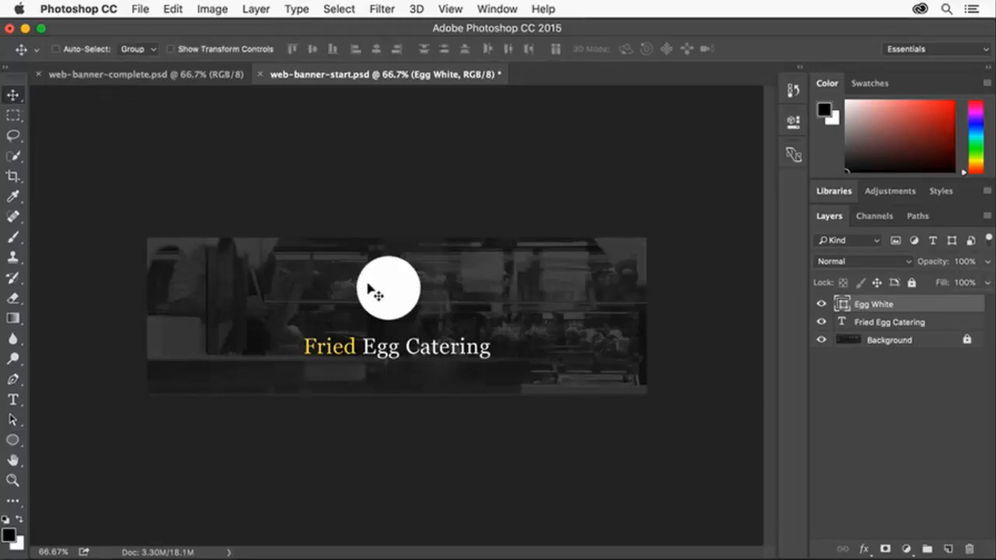
pyautogui.moveTo(365, 288); pyautogui.dragTo(372, 296)
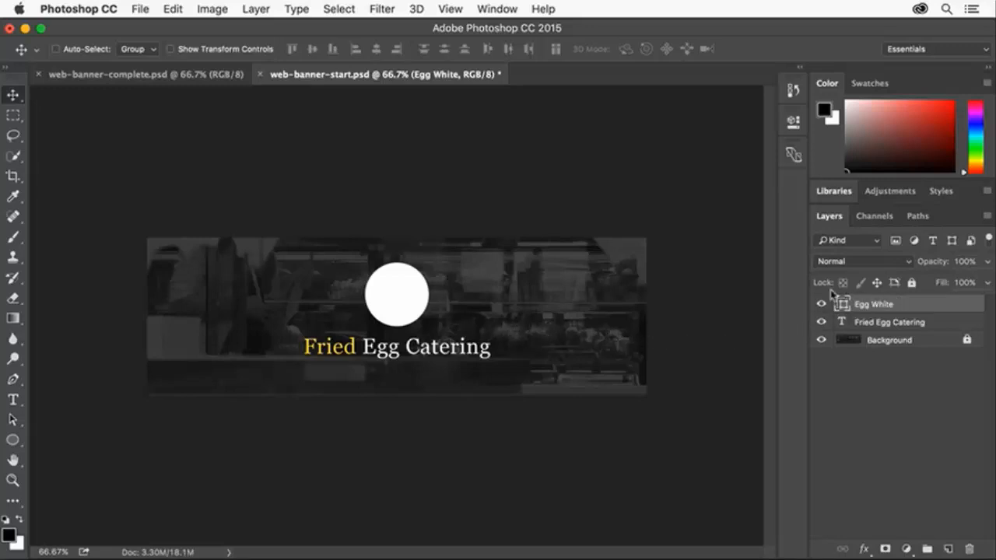
# Add an Inner Shadow effect to the Egg White layer with 10% opacity.
pyautogui.click(257, 9)
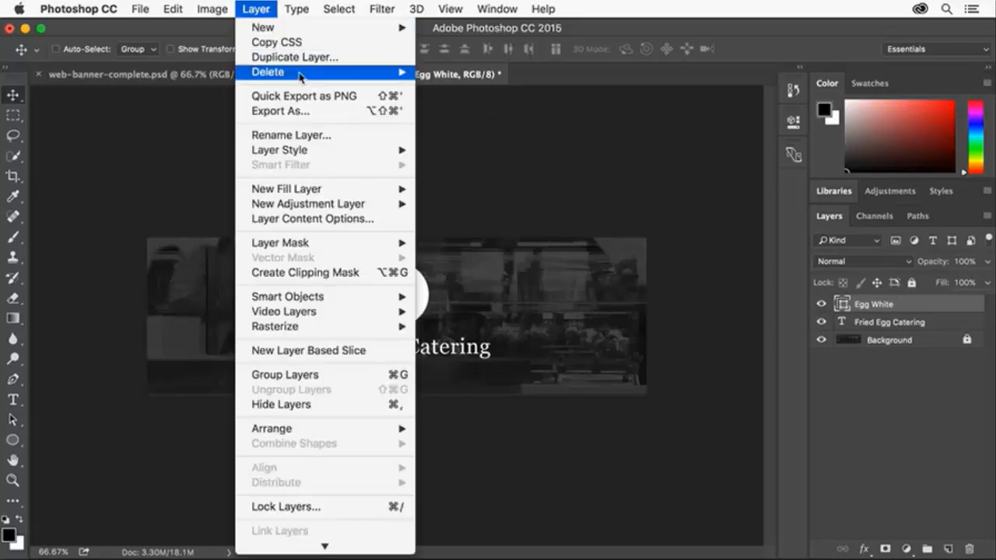
pyautogui.moveTo(379, 151)
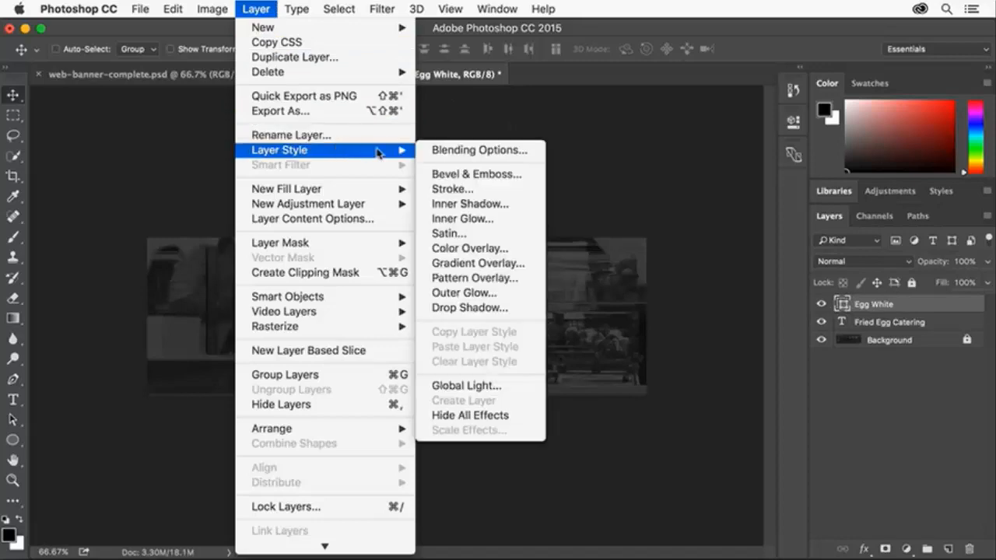
pyautogui.click(482, 204)
pyautogui.moveTo(495, 88); pyautogui.dragTo(728, 142)
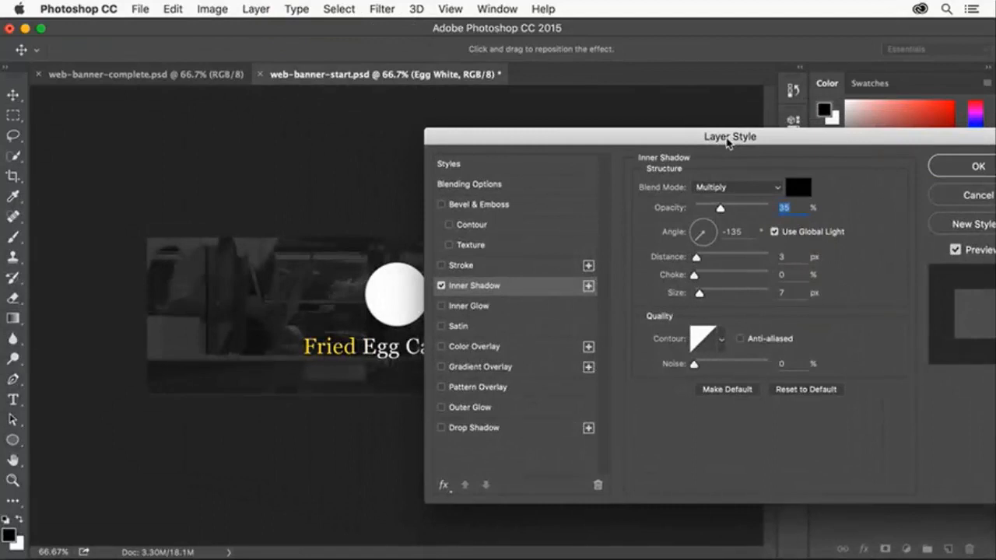
pyautogui.write('10')
pyautogui.press('Tab')
pyautogui.press('Tab')
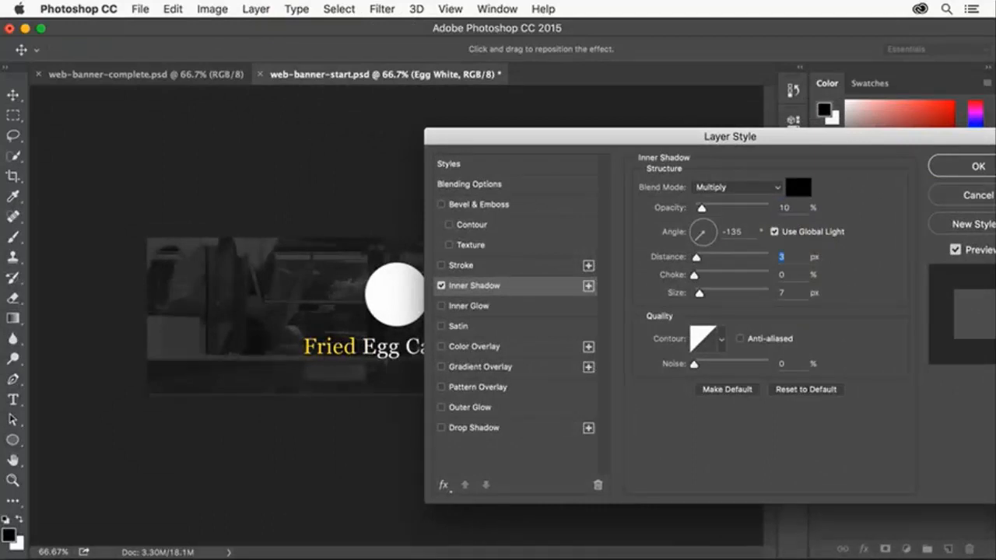
# Set the inner shadow's distance to 23 px, choke to 100% and size to 3 px, apply it and toggle its visibility to compare.
pyautogui.write('23')
pyautogui.press('Tab')
pyautogui.write('100')
pyautogui.press('Tab')
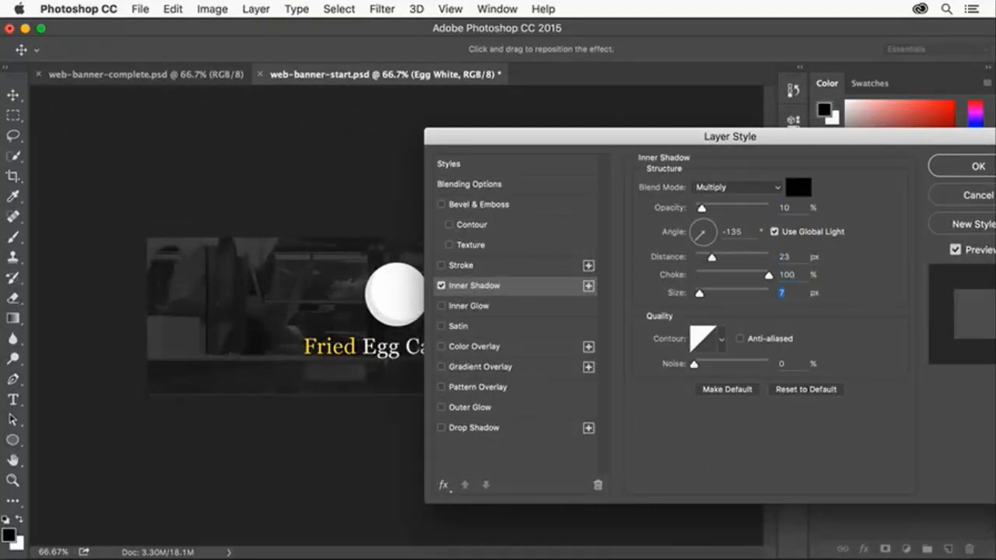
pyautogui.write('3')
pyautogui.click(956, 177)
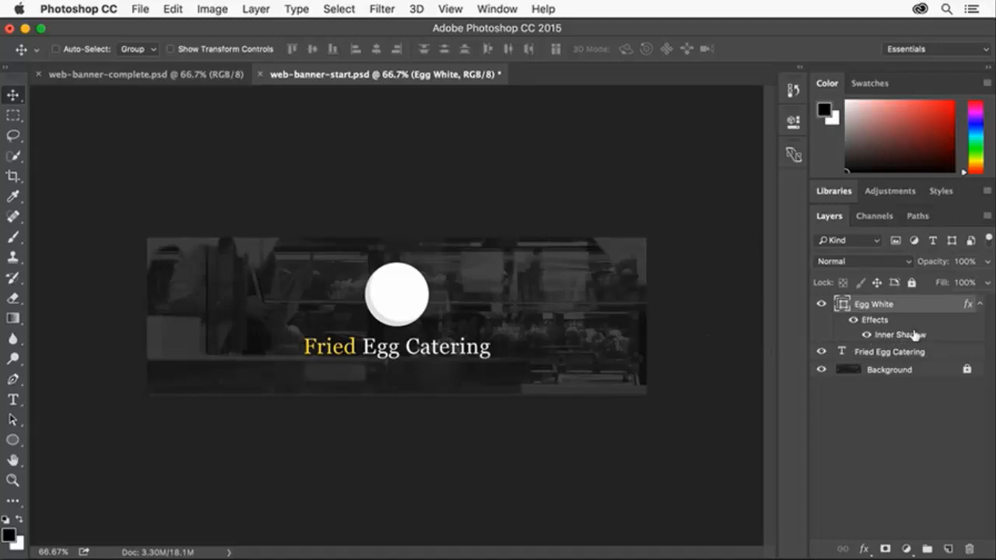
pyautogui.click(864, 334)
pyautogui.click(864, 335)
# Duplicate the Egg White layer within web-banner-start.psd and name the copy Yolk.
pyautogui.click(256, 8)
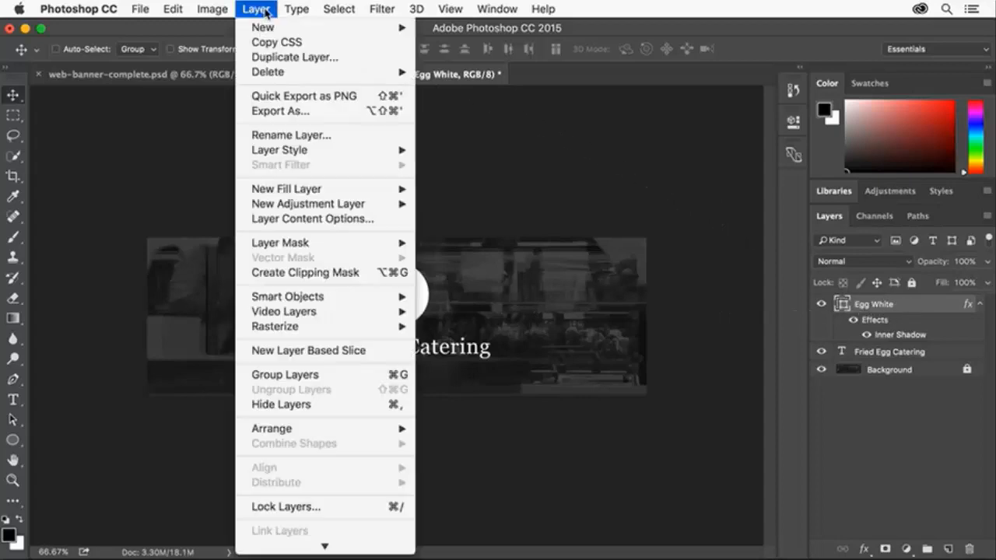
pyautogui.click(293, 58)
pyautogui.write('Yolk')
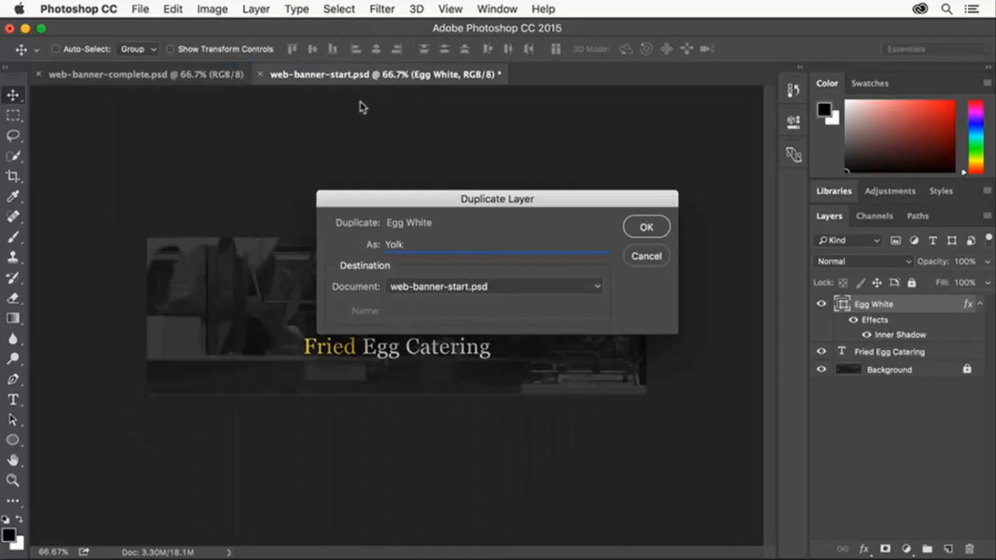
pyautogui.click(647, 227)
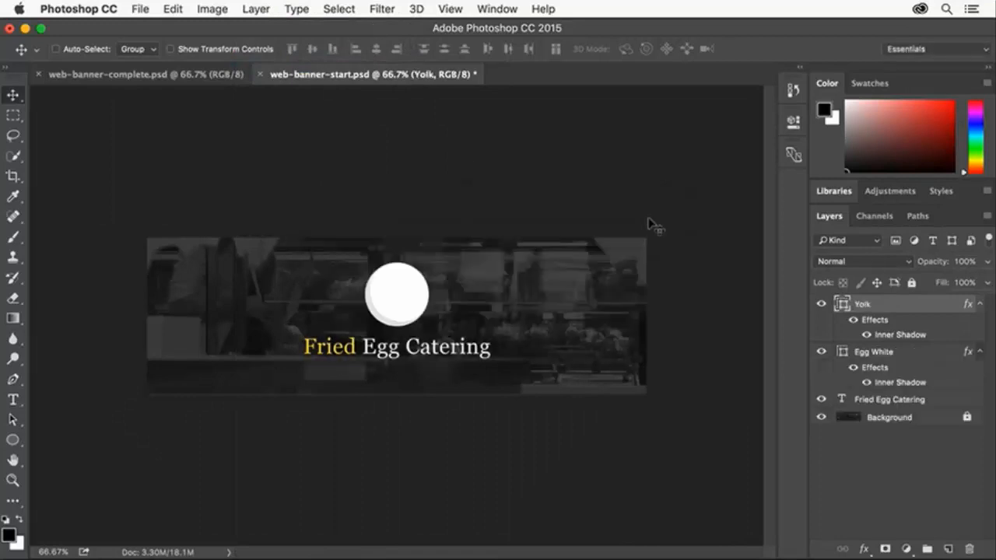
# Change the fill colour of the Yolk circle to yellow.
pyautogui.click(788, 123)
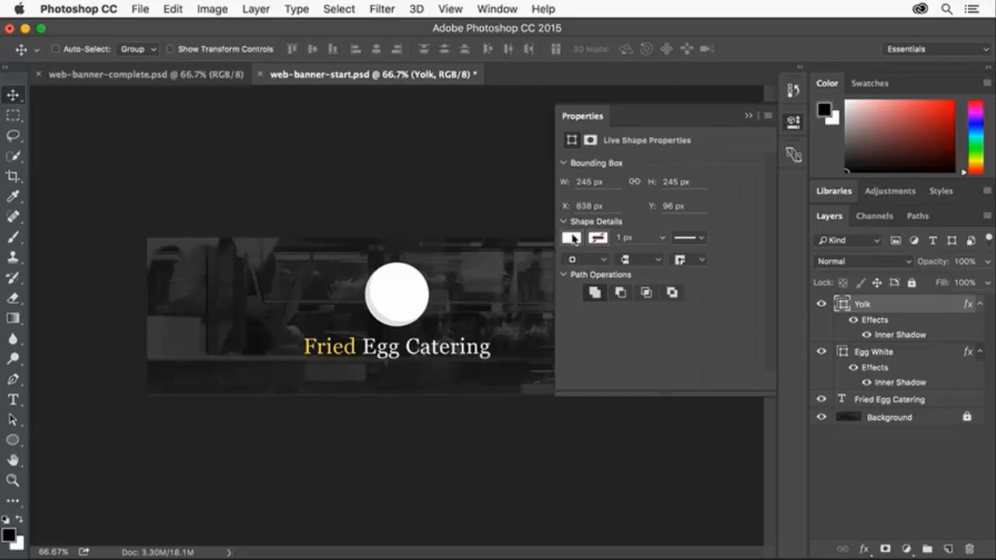
pyautogui.click(572, 239)
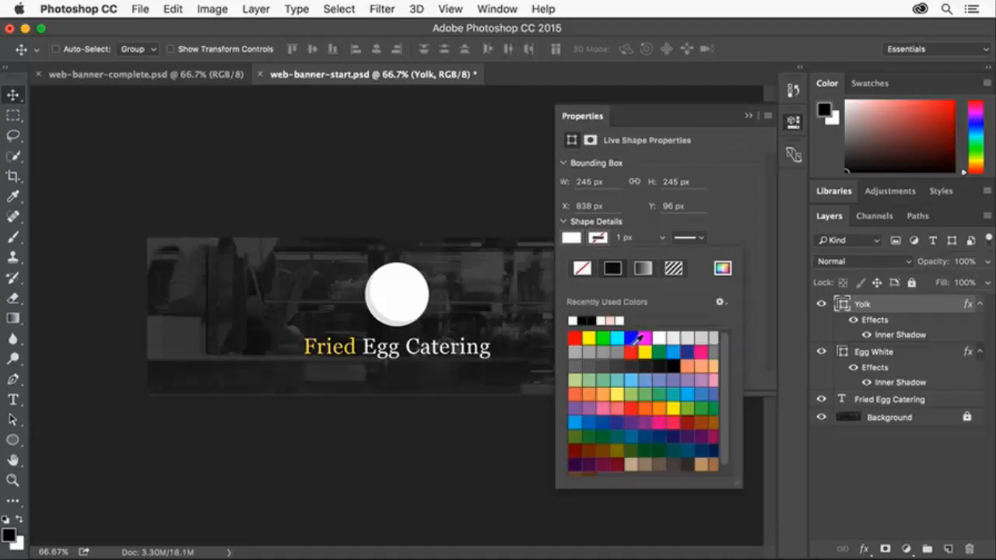
pyautogui.click(640, 350)
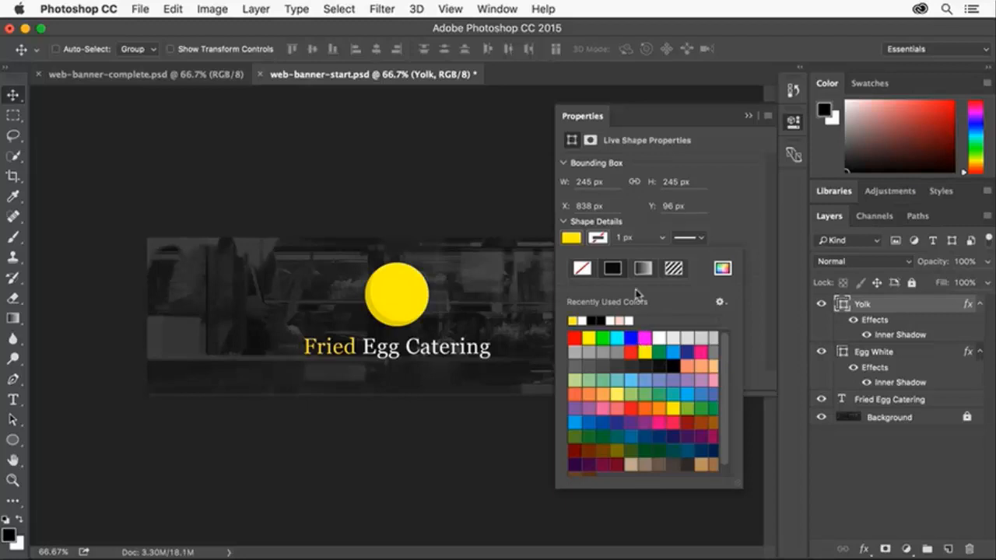
pyautogui.click(590, 117)
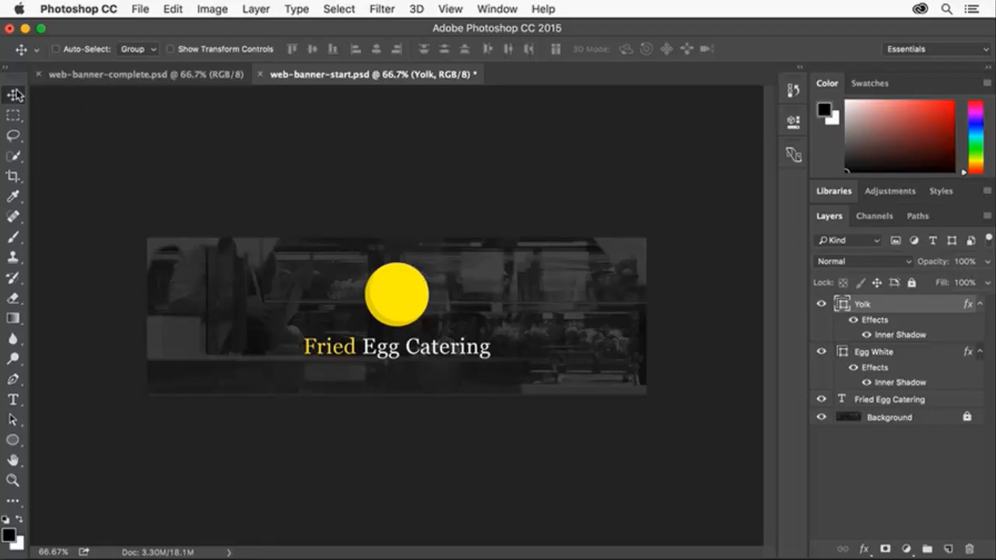
# Scale the Yolk circle proportionally to about 55.5% with Free Transform and place it slightly right of and below the egg white's centre.
pyautogui.click(173, 9)
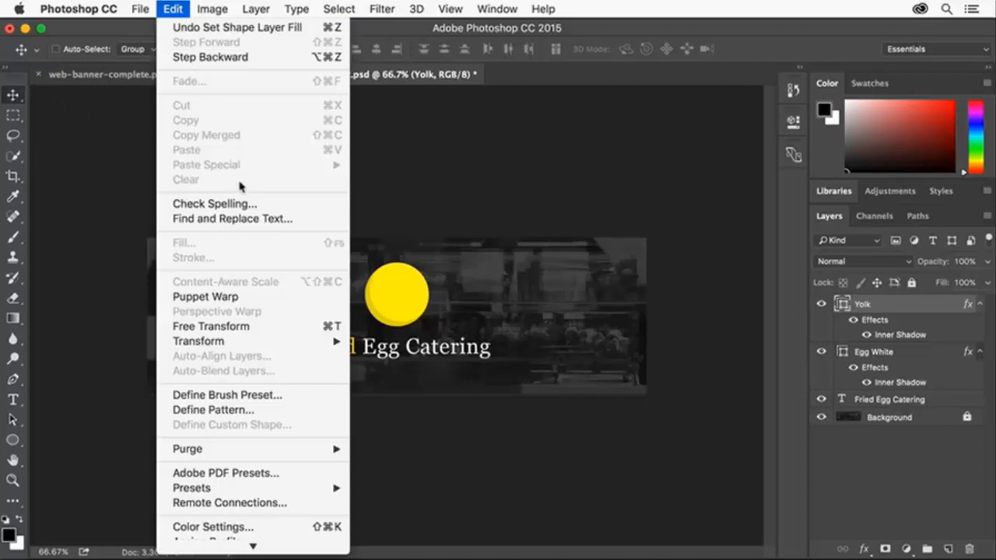
pyautogui.click(249, 326)
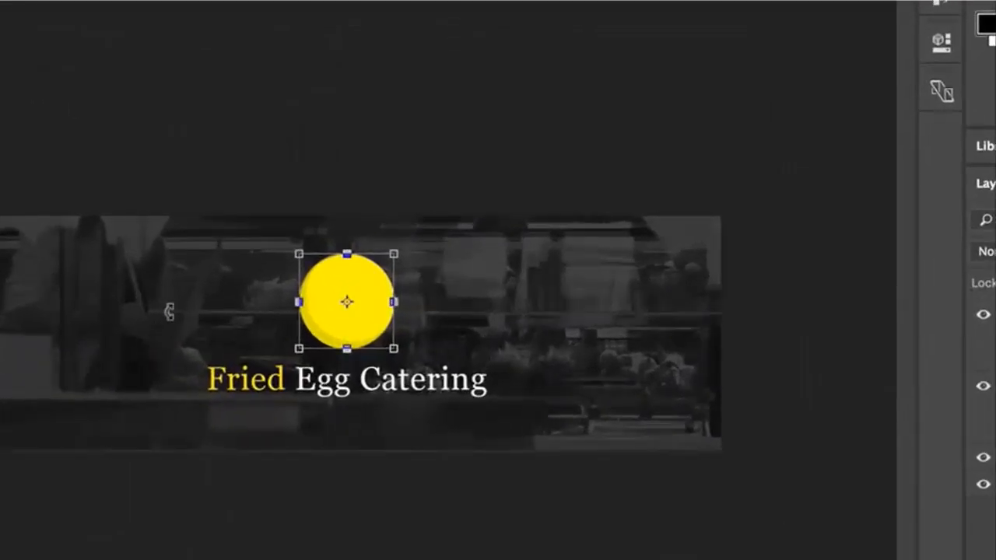
pyautogui.moveTo(299, 253); pyautogui.dragTo(334, 288)
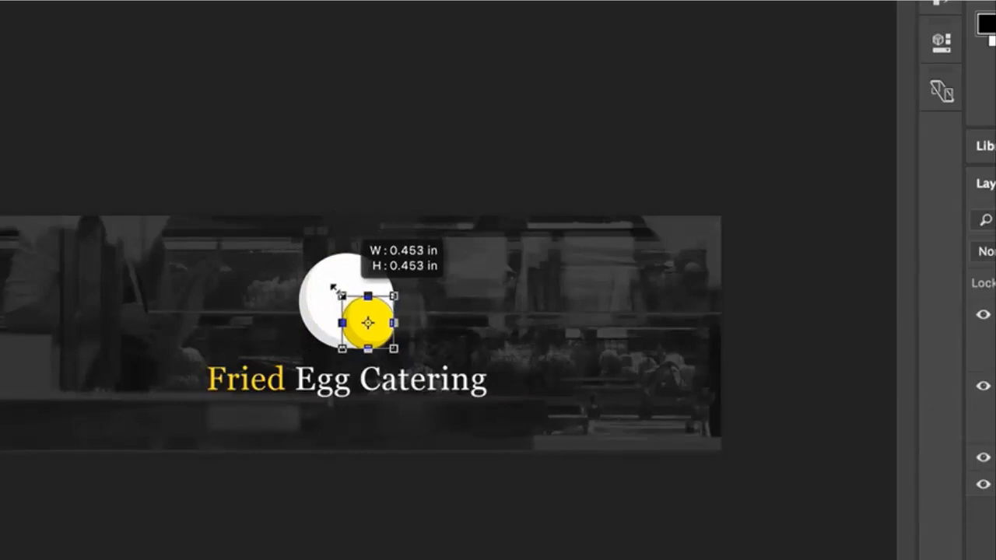
pyautogui.moveTo(332, 287); pyautogui.dragTo(332, 287)
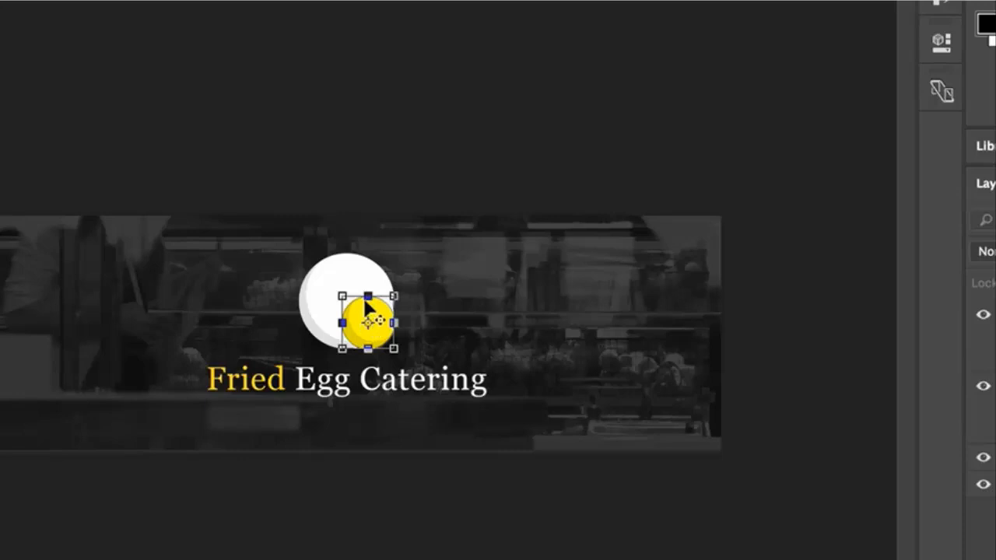
pyautogui.moveTo(364, 301); pyautogui.dragTo(354, 286)
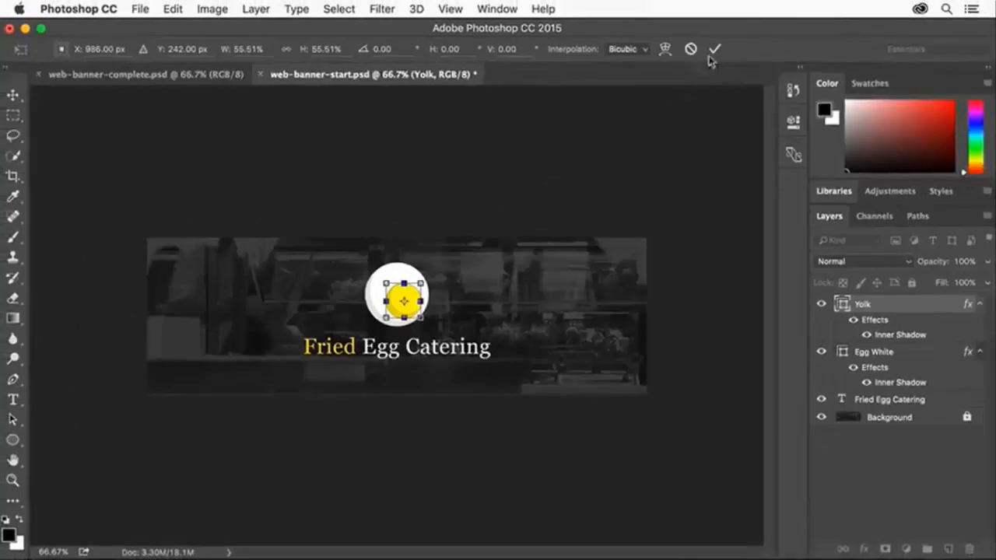
pyautogui.click(714, 51)
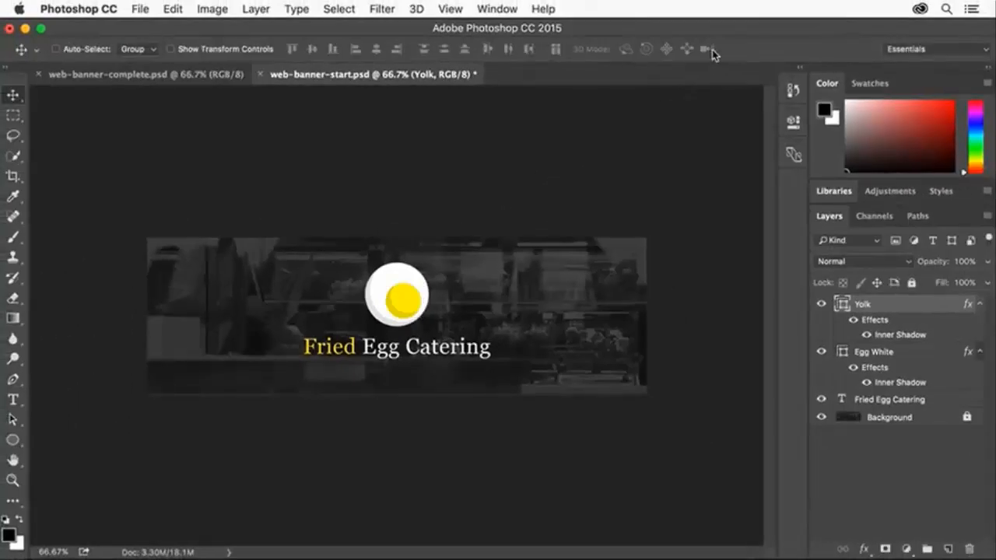
# Save the layered document as a Photoshop file named web-banner.psd on the Desktop, with Maximize Compatibility on.
pyautogui.click(139, 9)
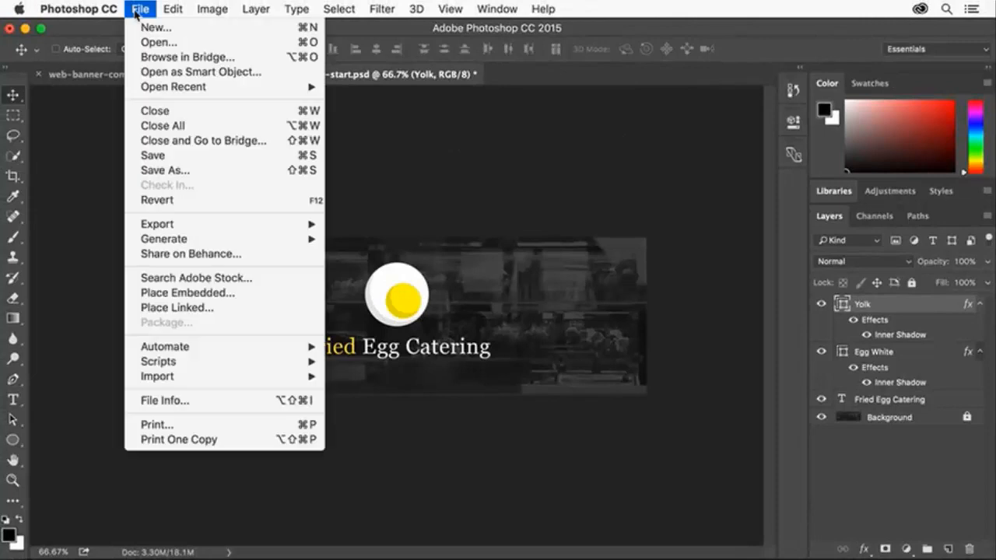
pyautogui.click(204, 175)
pyautogui.click(492, 63)
pyautogui.press('BackSpace')
pyautogui.press('BackSpace')
pyautogui.press('BackSpace')
pyautogui.press('BackSpace')
pyautogui.press('BackSpace')
pyautogui.press('BackSpace')
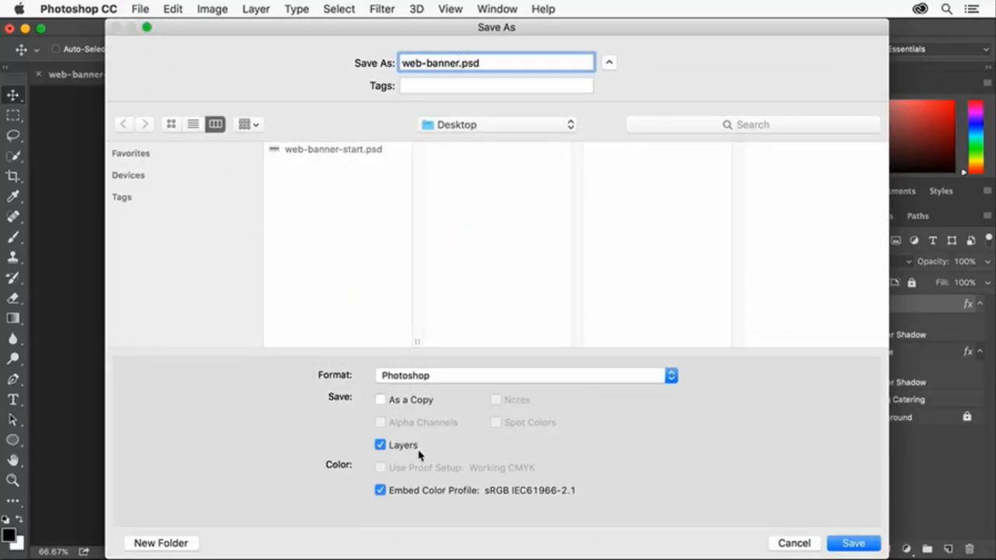
pyautogui.click(854, 544)
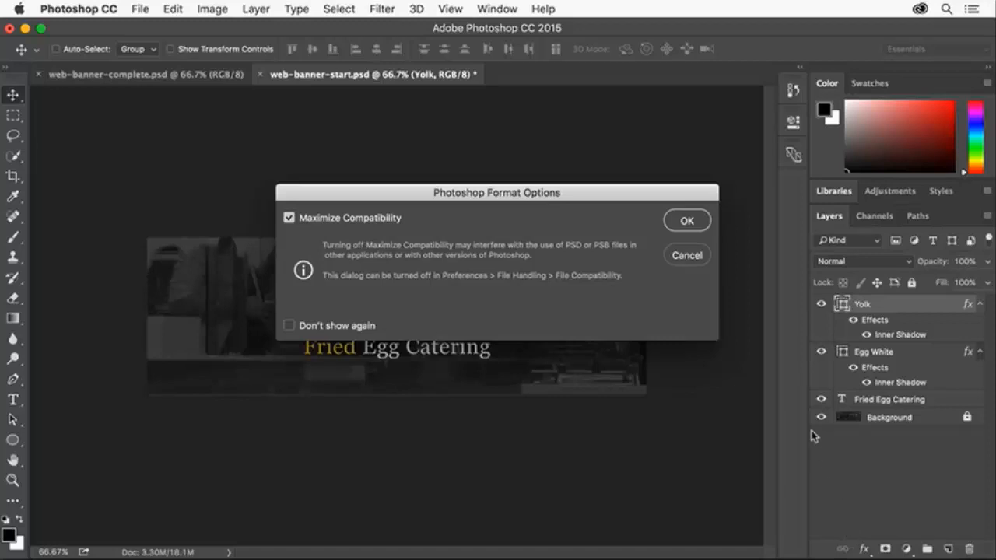
pyautogui.click(687, 222)
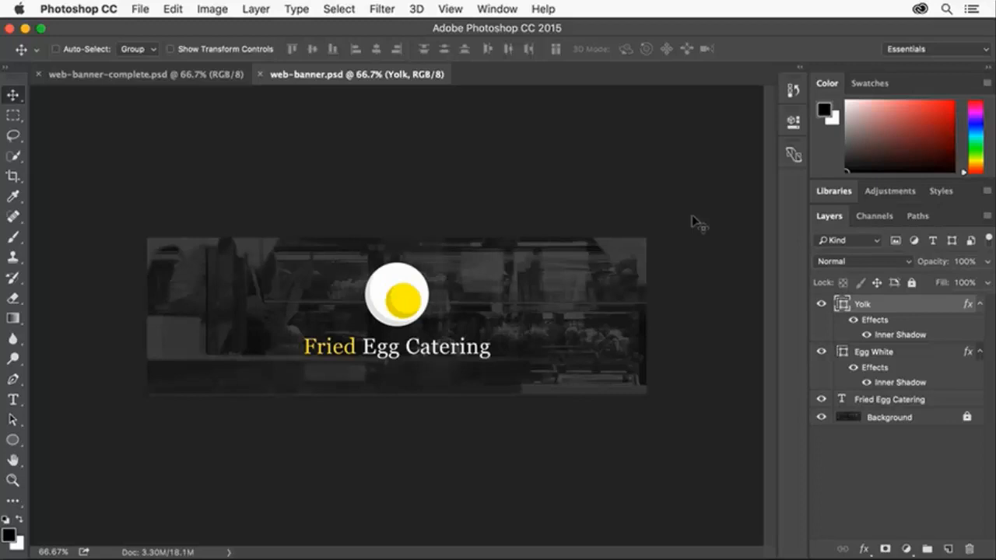
# Export the banner with Export As in JPG format at 100% quality to the Desktop as web-banner.jpg, and return to the document.
pyautogui.click(148, 11)
pyautogui.moveTo(223, 225)
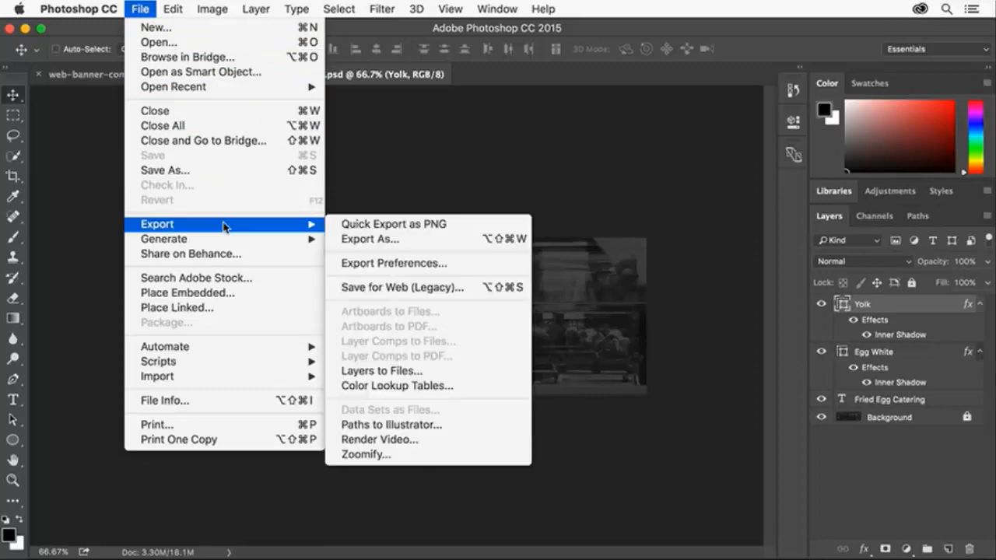
pyautogui.click(411, 241)
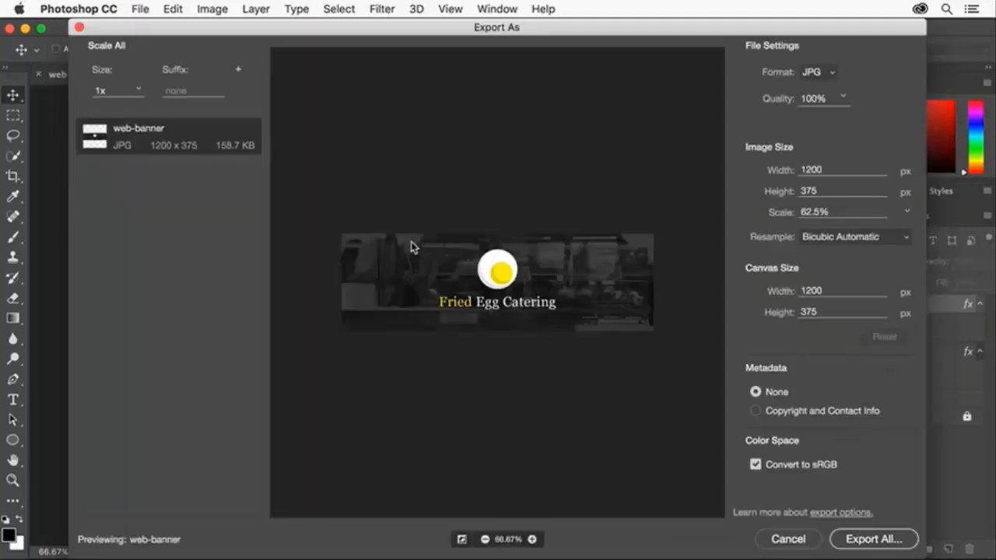
pyautogui.click(830, 73)
pyautogui.click(826, 99)
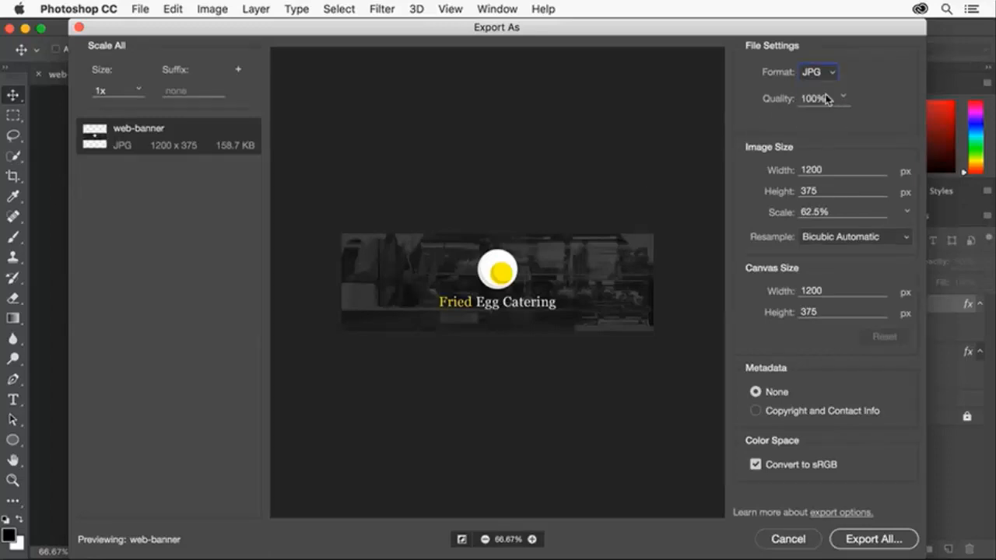
pyautogui.click(905, 544)
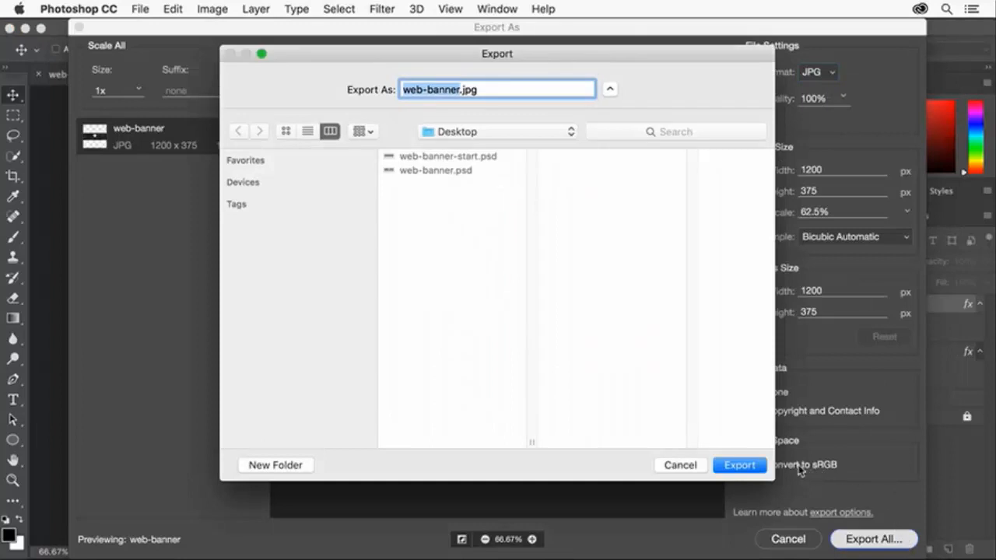
pyautogui.click(750, 467)
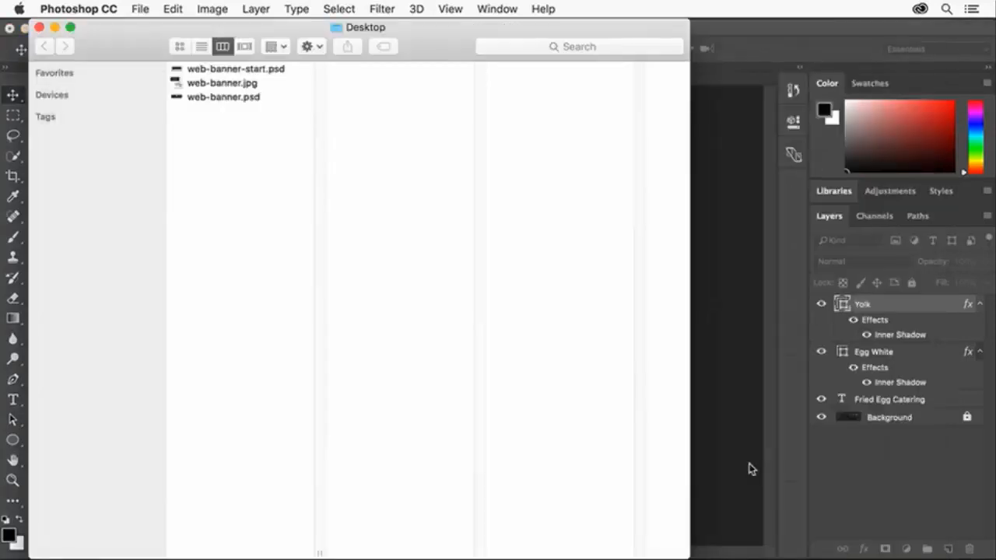
pyautogui.click(751, 469)
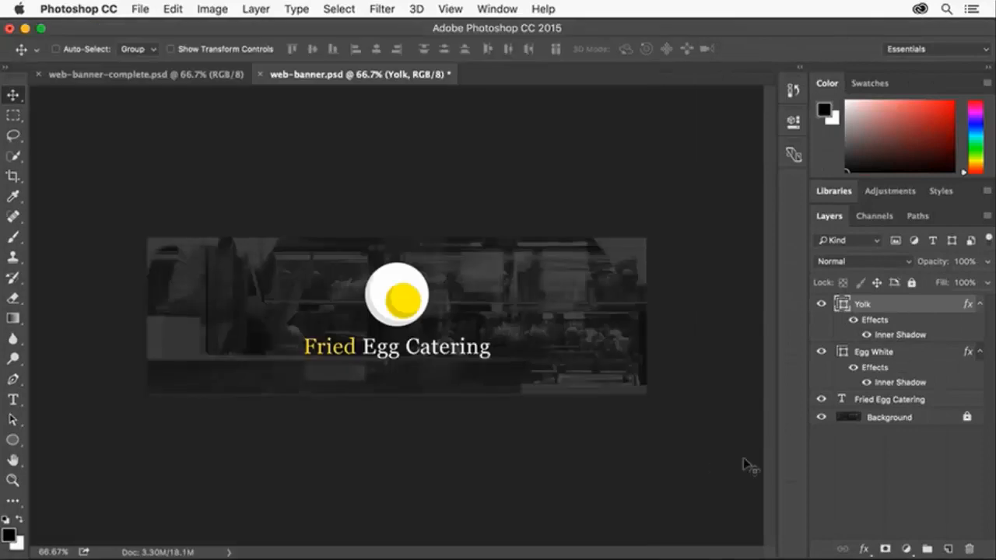